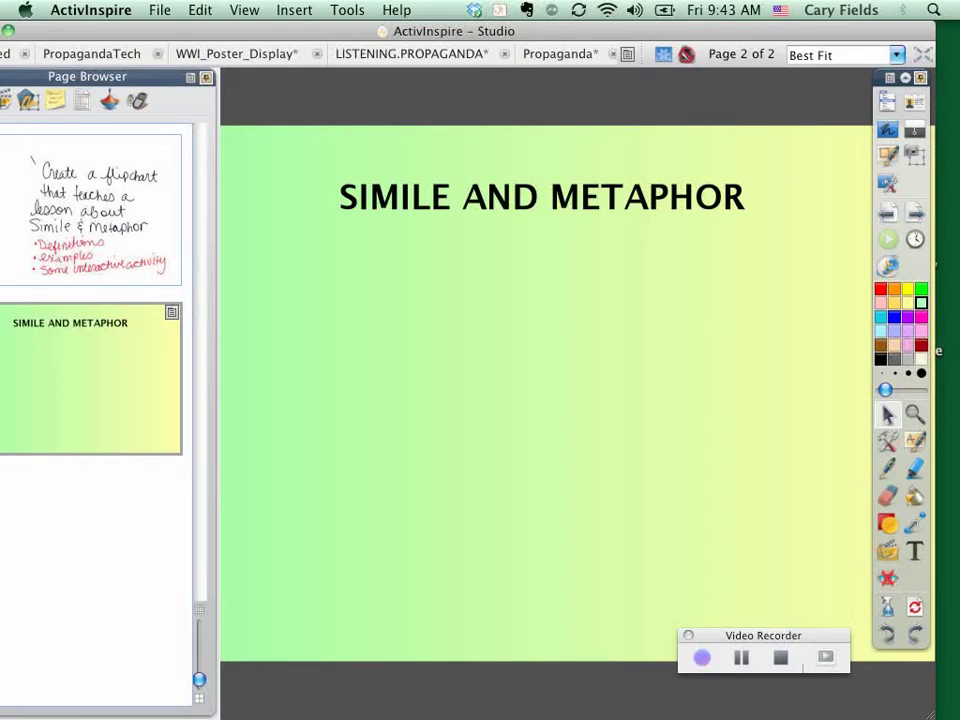
Step: Select the black 'SIMILE AND METAPHOR' title on page 2
{"action": "left_click", "coordinate": [541, 197]}
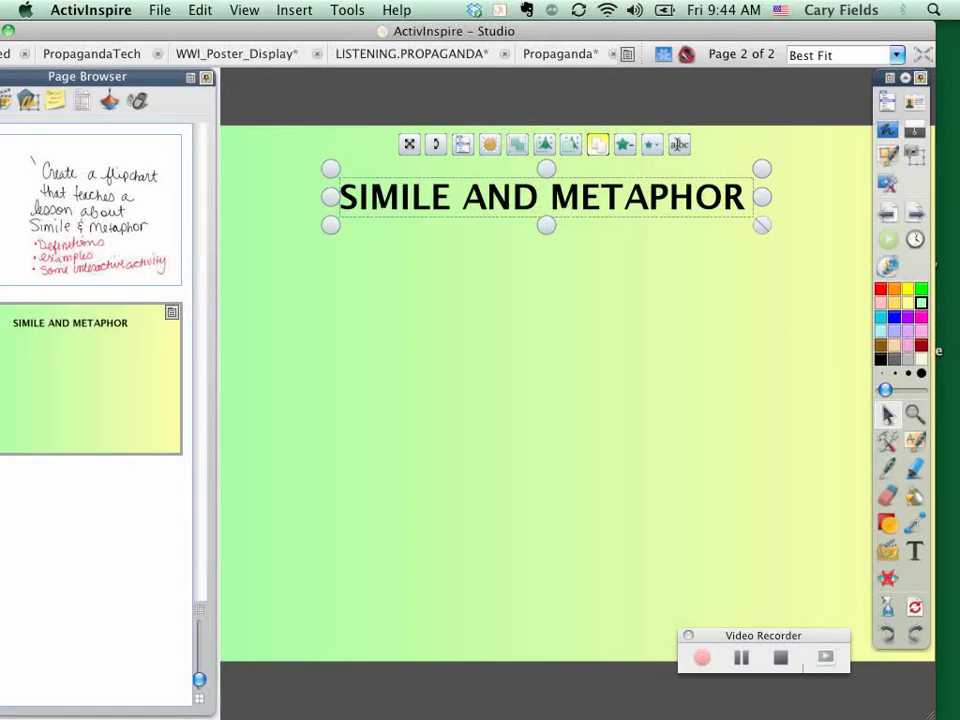
Step: Duplicate the title and move the copy just below the original
{"action": "left_click", "coordinate": [597, 144]}
{"action": "left_click_drag", "start_coordinate": [550, 204], "coordinate": [550, 247]}
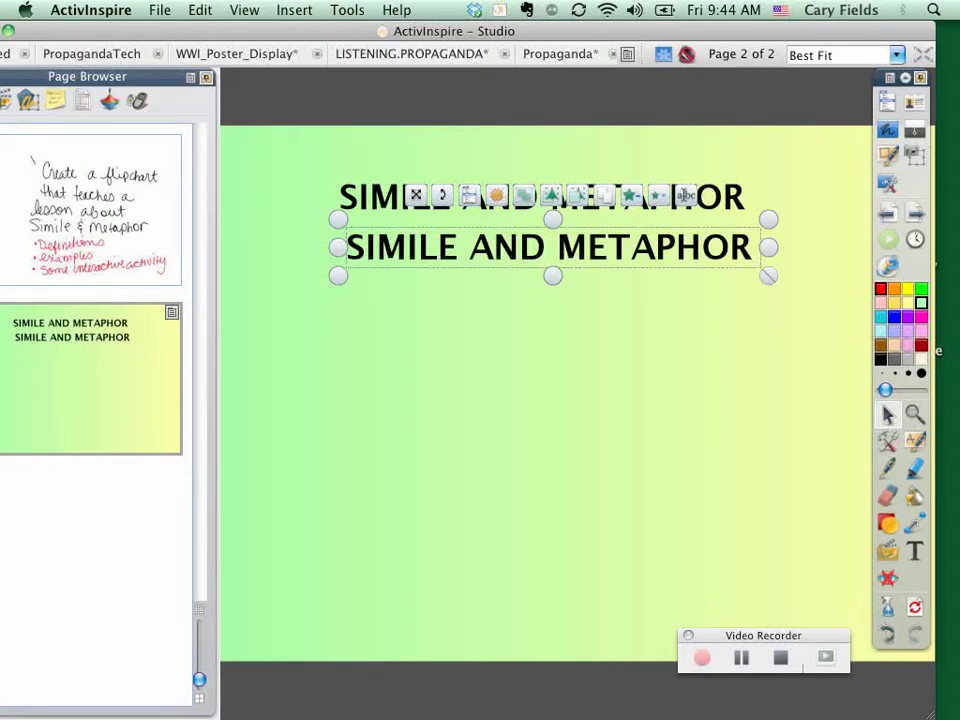
Step: Make the copy red and lay it over the black title, offset to show a shadow
{"action": "left_click", "coordinate": [880, 289]}
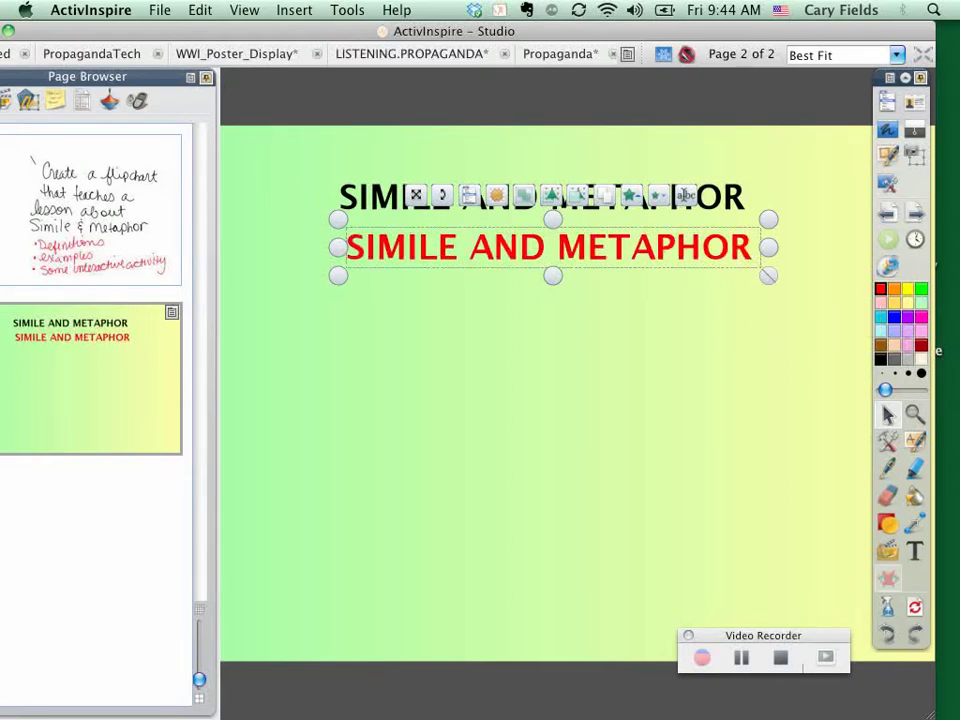
{"action": "left_click", "coordinate": [526, 492]}
{"action": "left_click_drag", "start_coordinate": [548, 247], "coordinate": [544, 201]}
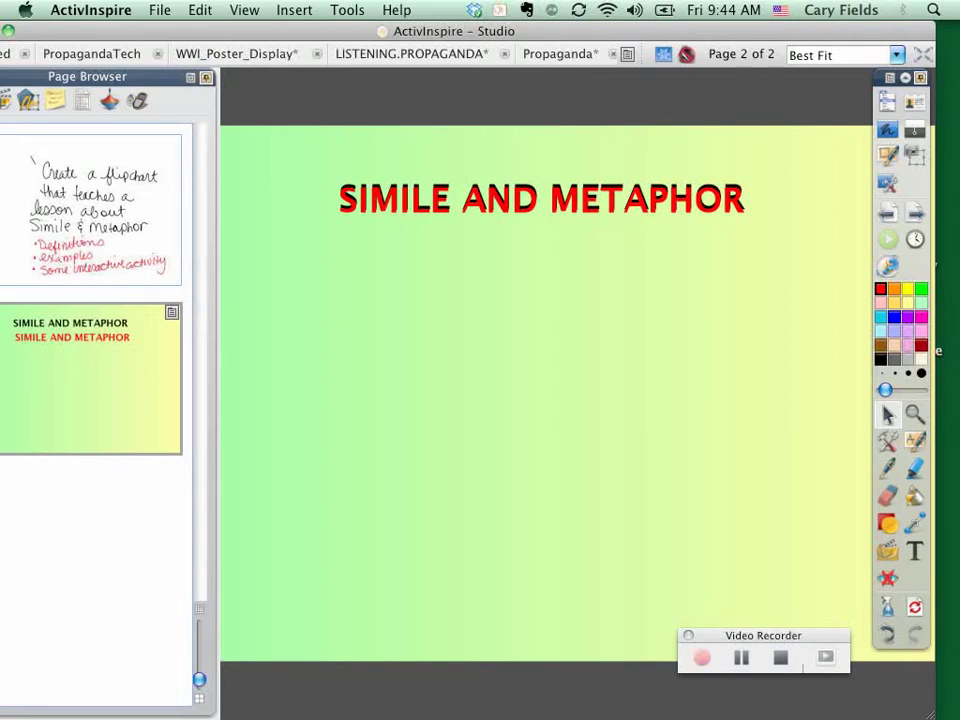
{"action": "left_click_drag", "start_coordinate": [541, 198], "coordinate": [541, 210]}
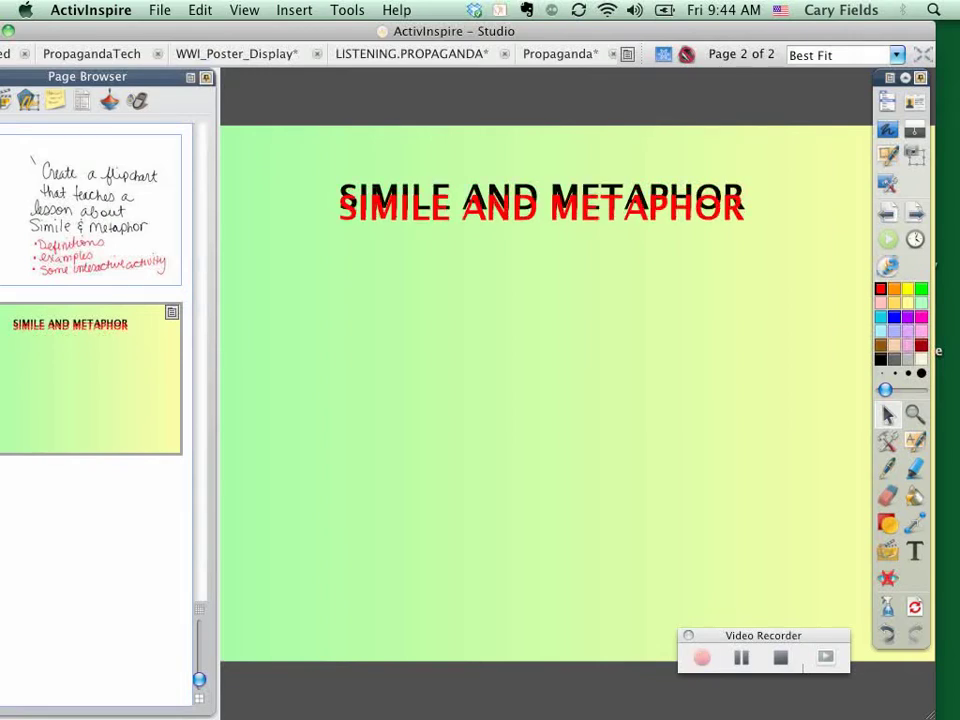
{"action": "key", "text": "super+z"}
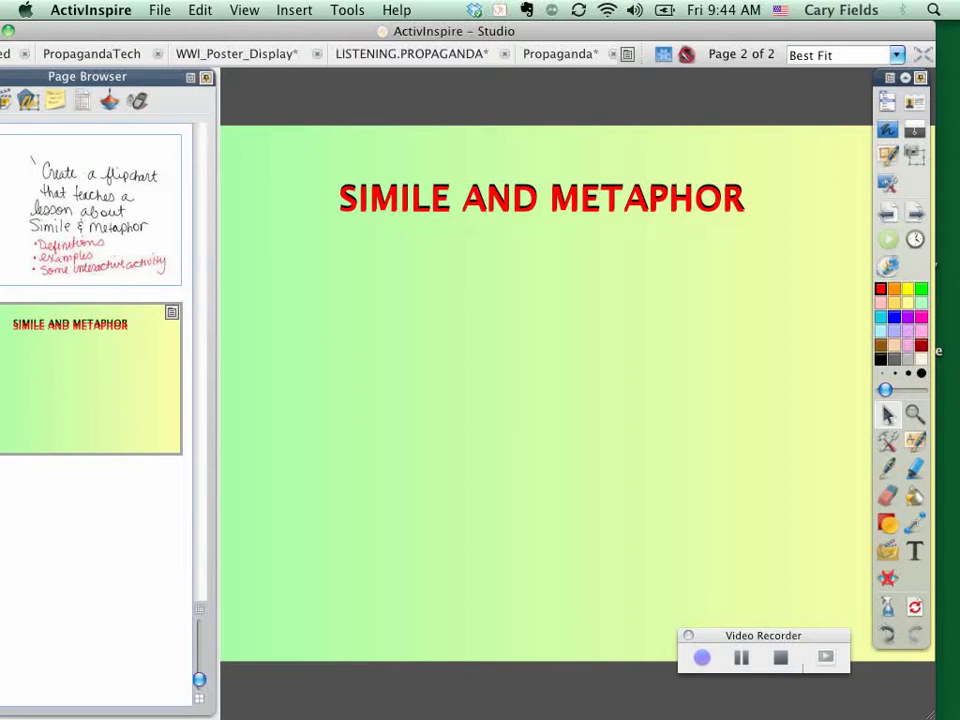
{"action": "key", "text": "Up"}
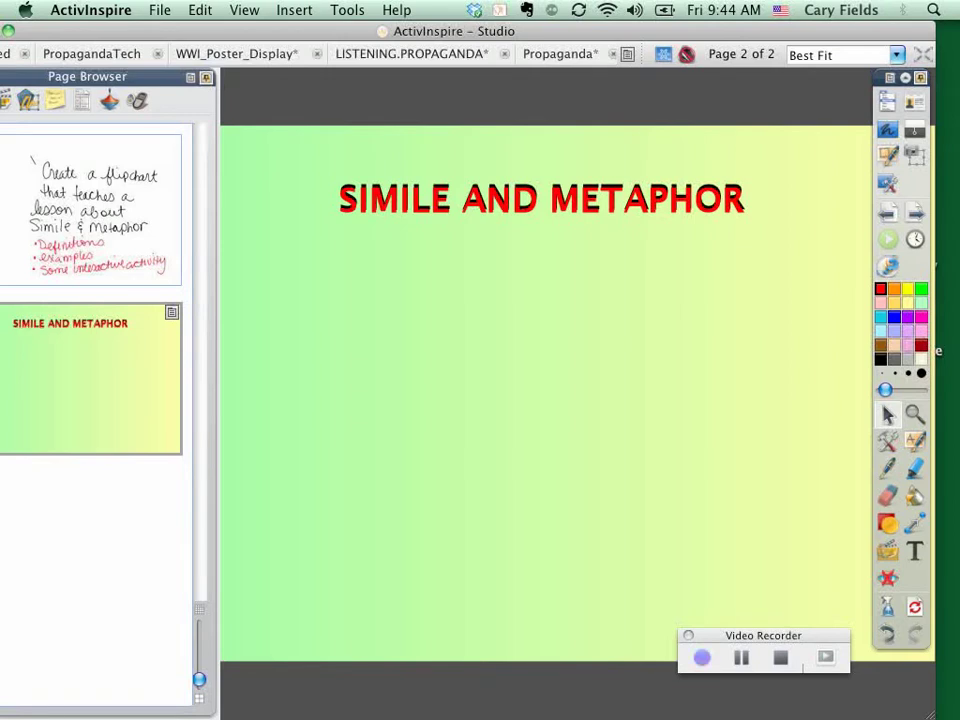
Step: Marquee-select the red title and its black shadow, group them, then deselect
{"action": "left_click_drag", "start_coordinate": [321, 142], "coordinate": [447, 244]}
{"action": "left_click", "coordinate": [657, 425]}
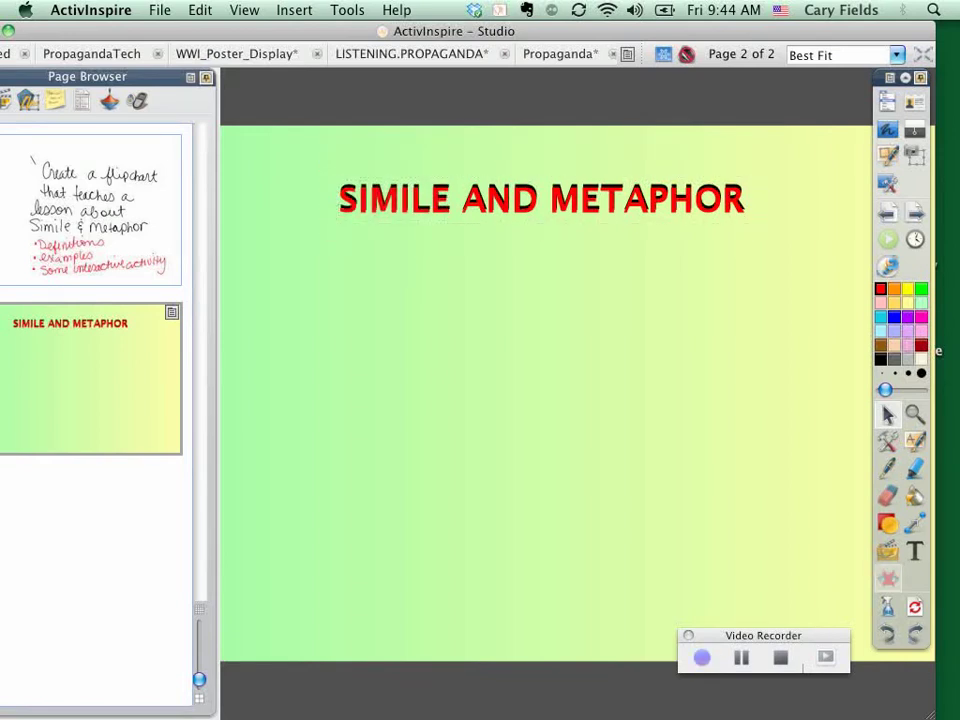
{"action": "left_click_drag", "start_coordinate": [306, 147], "coordinate": [483, 228]}
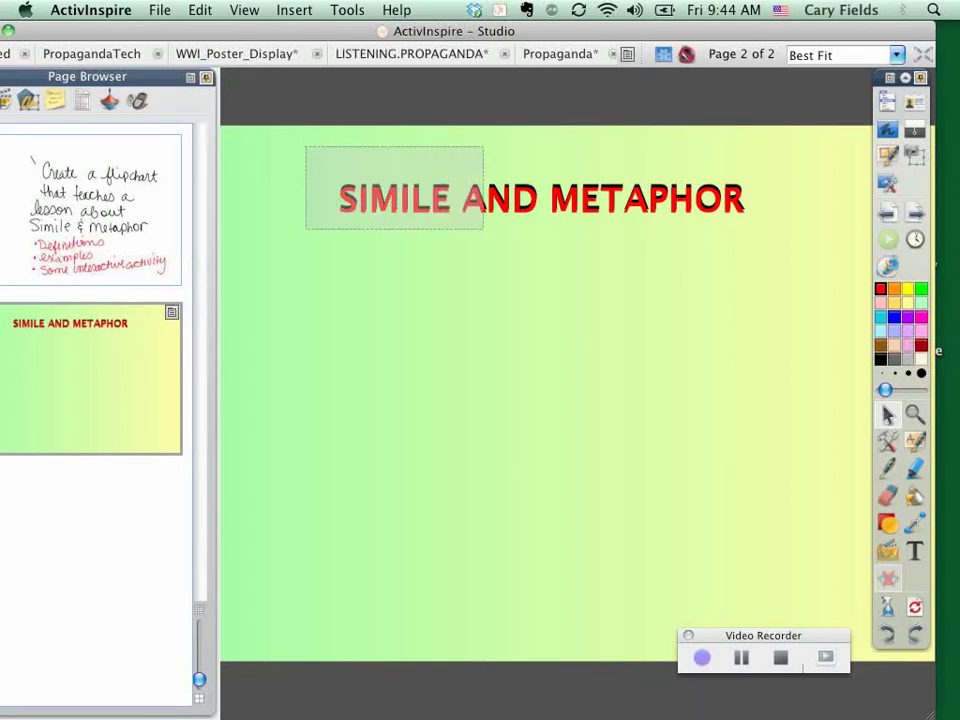
{"action": "left_click_drag", "start_coordinate": [483, 228], "coordinate": [483, 228]}
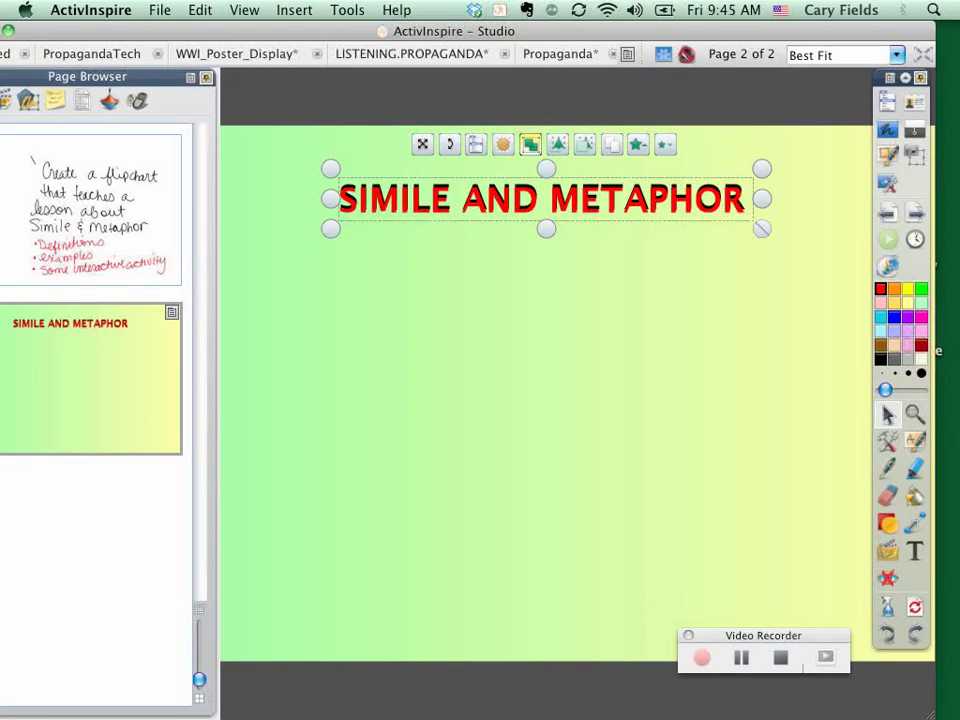
{"action": "left_click", "coordinate": [666, 433]}
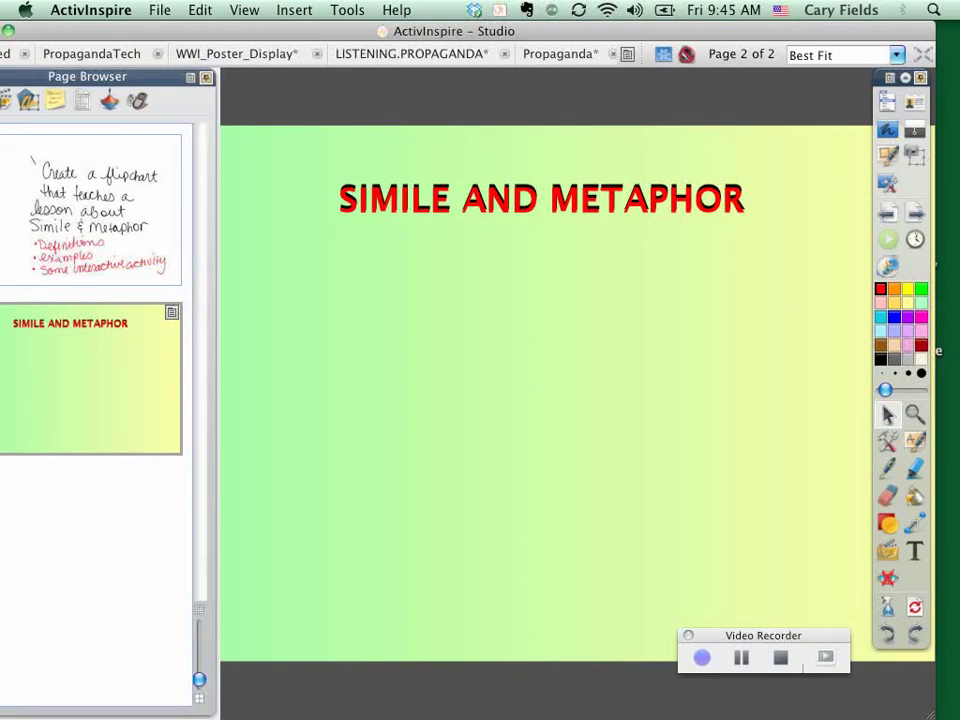